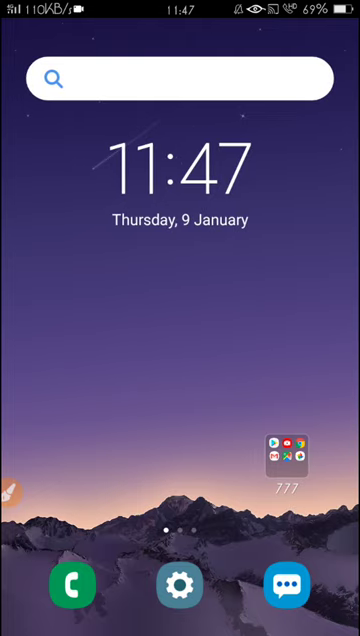
- Swipe up from the home screen to bring up the recent apps overview
drag(180, 630, 180, 400)
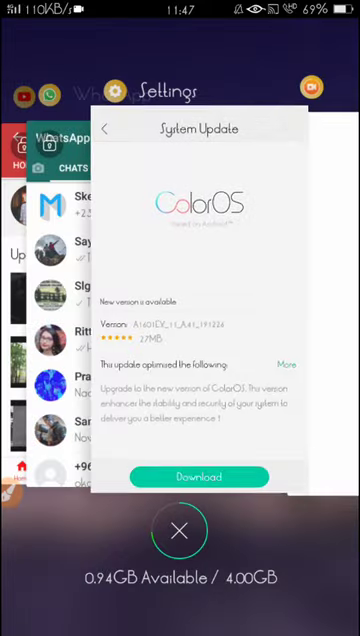
click(191, 298)
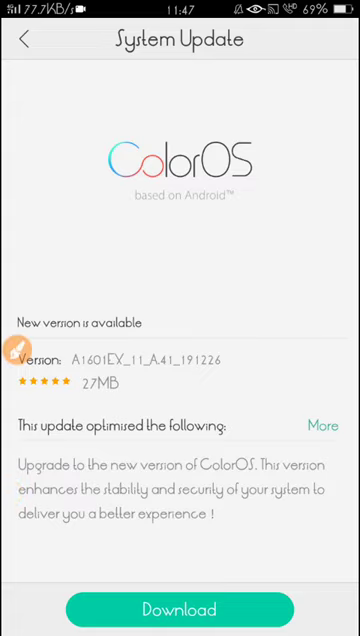
click(322, 425)
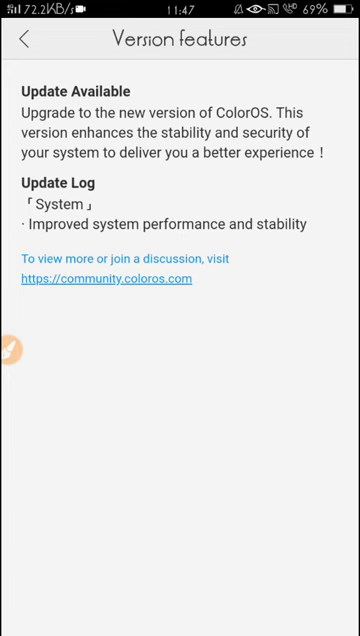
click(24, 39)
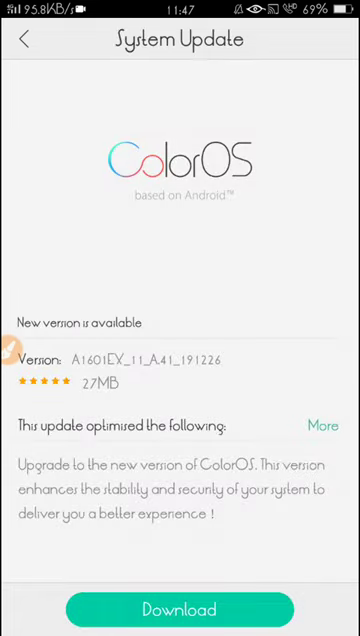
- Go back to Settings, briefly open Accounts & Sync, then return to the main list
click(24, 39)
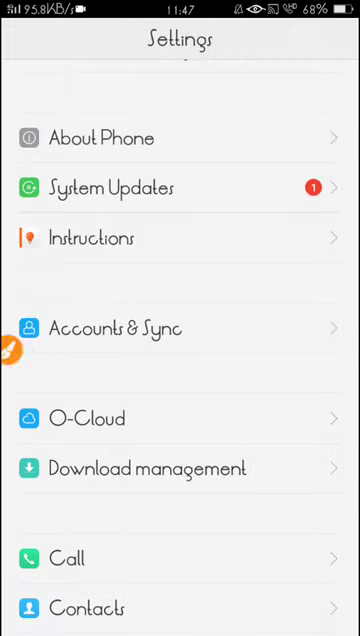
mouse_move(10, 348)
mouse_down()
mouse_move(170, 293)
mouse_move(17, 297)
mouse_up()
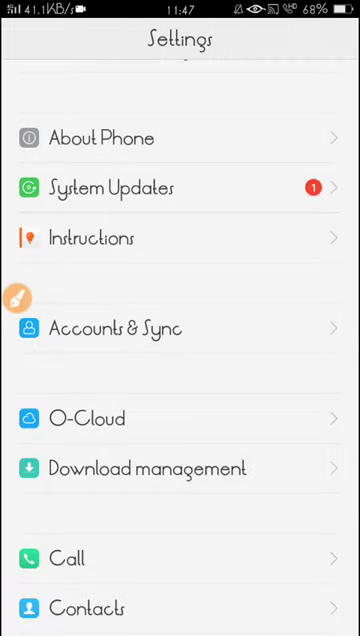
click(115, 328)
click(24, 39)
click(17, 297)
mouse_move(299, 150)
mouse_down()
mouse_move(326, 152)
mouse_move(313, 127)
mouse_up()
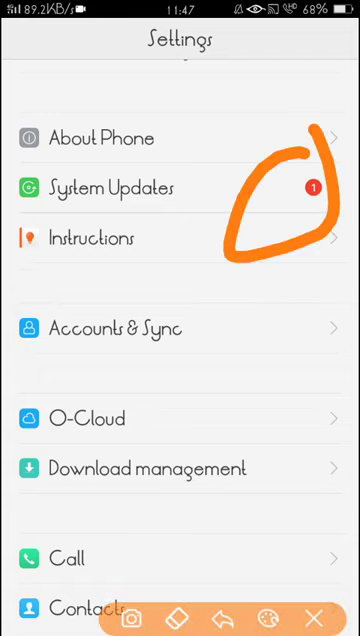
- Open System Updates and download the new ColorOS version over mobile data
click(314, 618)
click(112, 187)
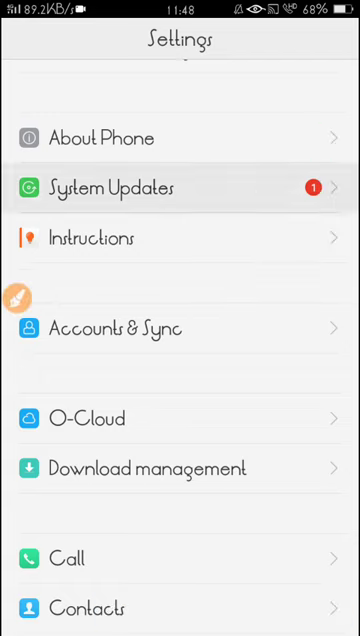
click(179, 609)
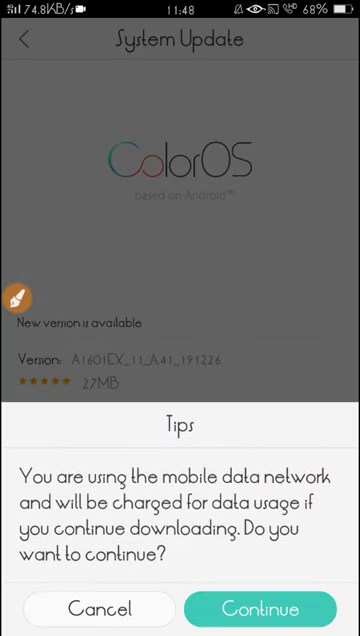
click(260, 609)
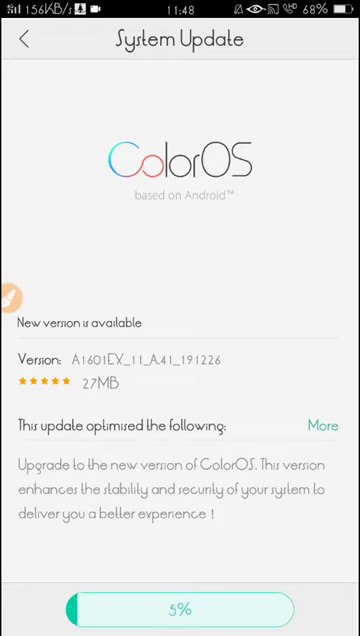
mouse_move(8, 296)
mouse_down()
mouse_move(50, 293)
mouse_move(61, 278)
mouse_up()
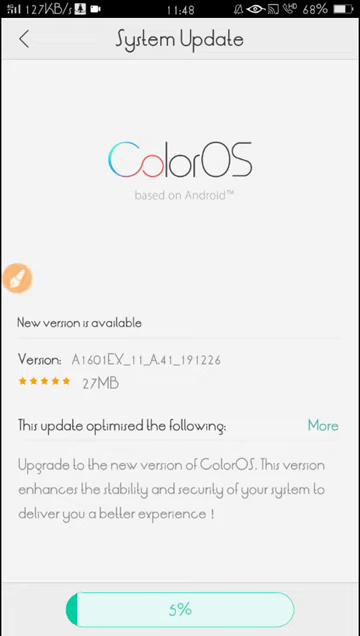
drag(18, 278, 64, 269)
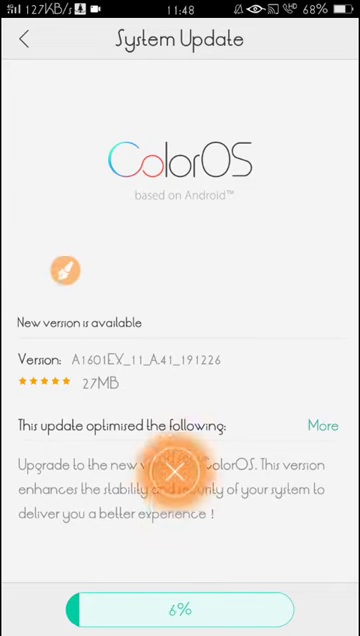